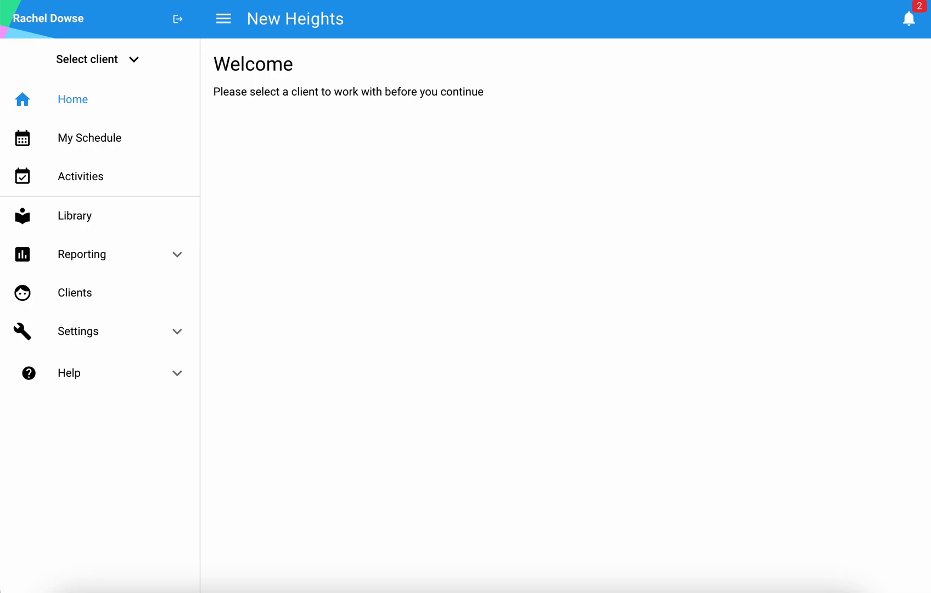
Select client BwS and begin preparing a group session from the client's Daily Session
left_click(134, 66)
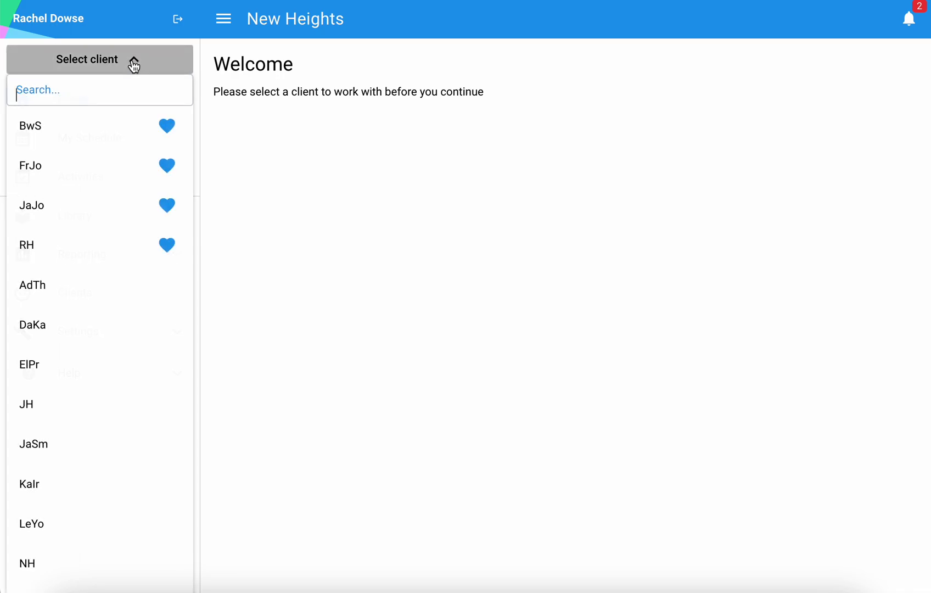
left_click(86, 128)
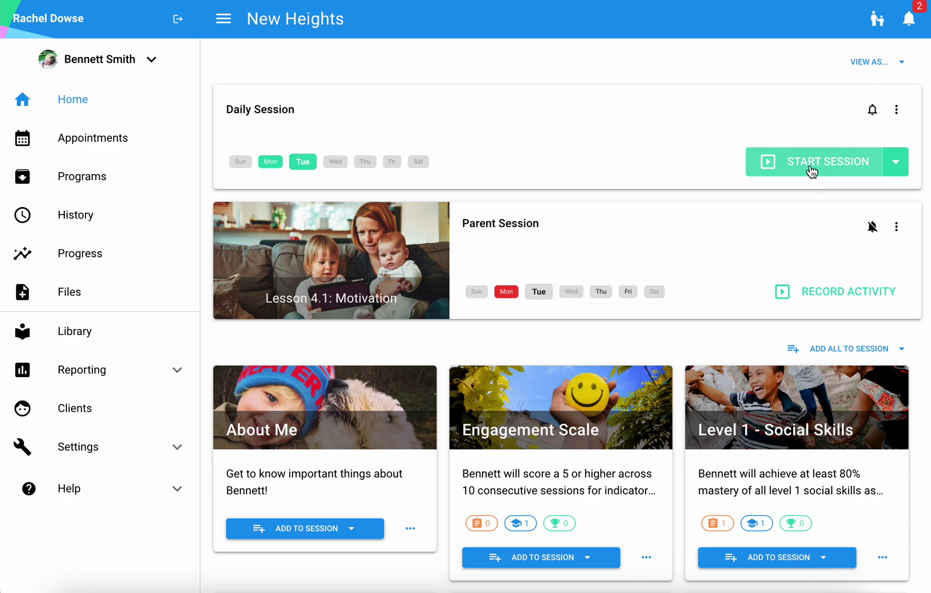
left_click(899, 165)
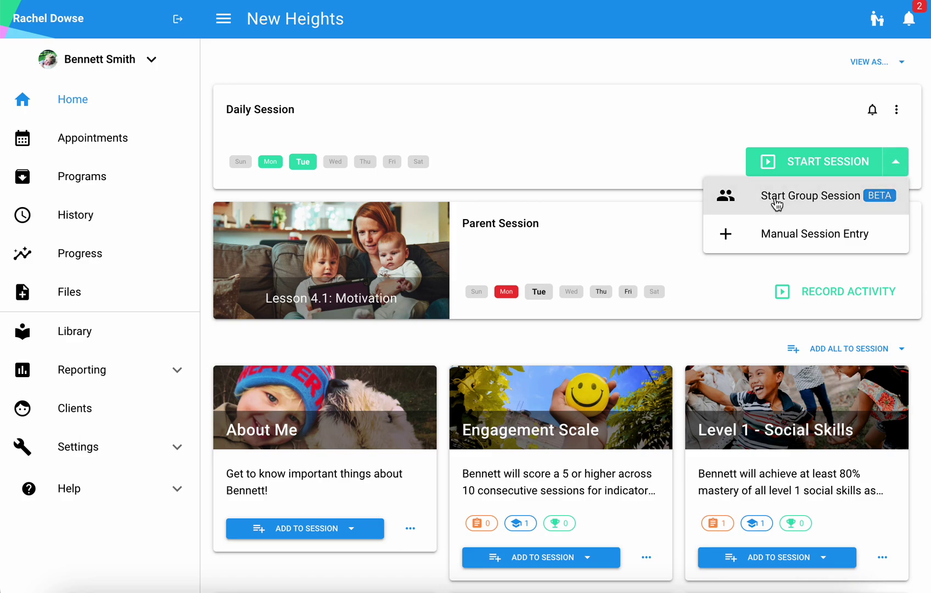
left_click(806, 207)
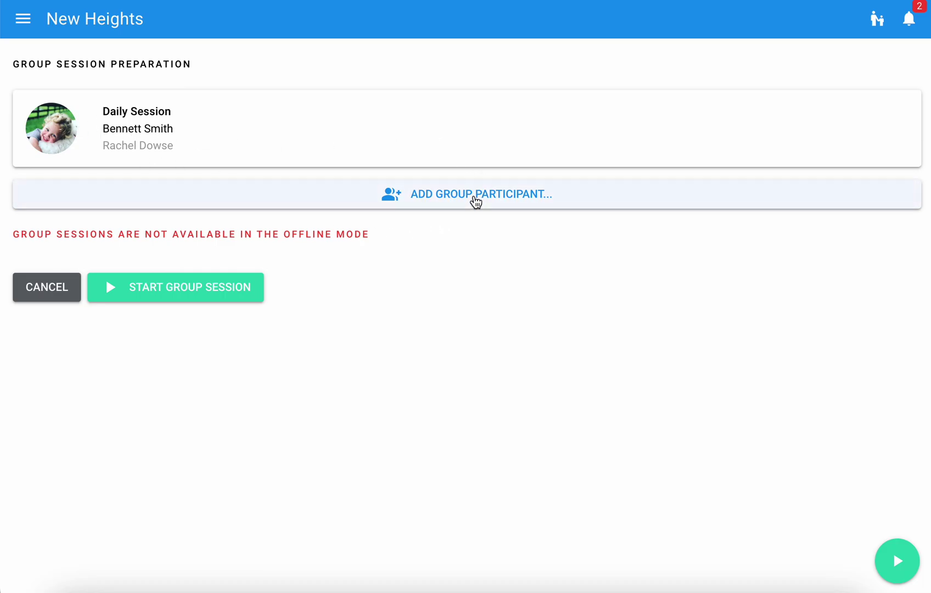
Add client FrJo to the group session with the ABA Session, keeping the preselected user
left_click(475, 204)
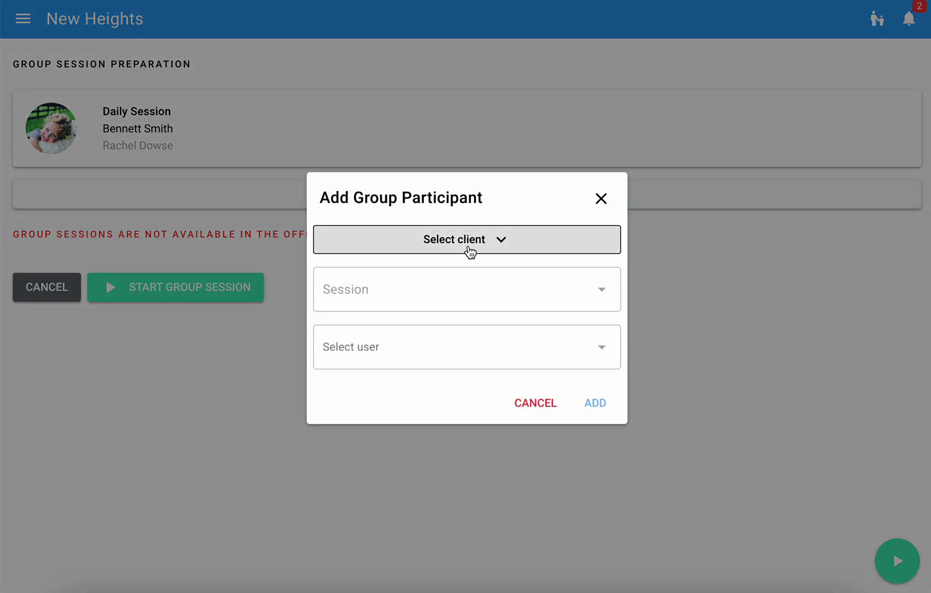
left_click(469, 250)
left_click(412, 346)
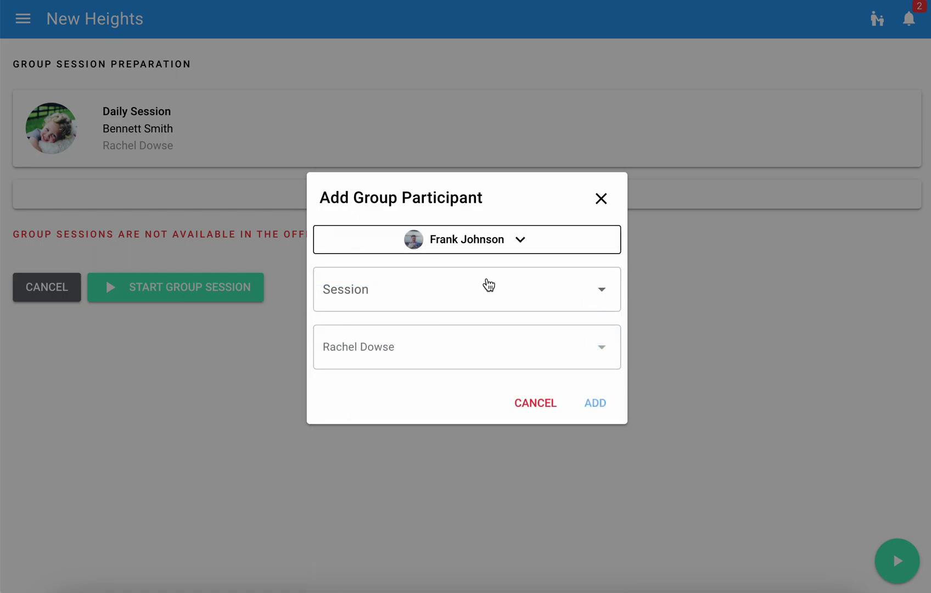
left_click(512, 307)
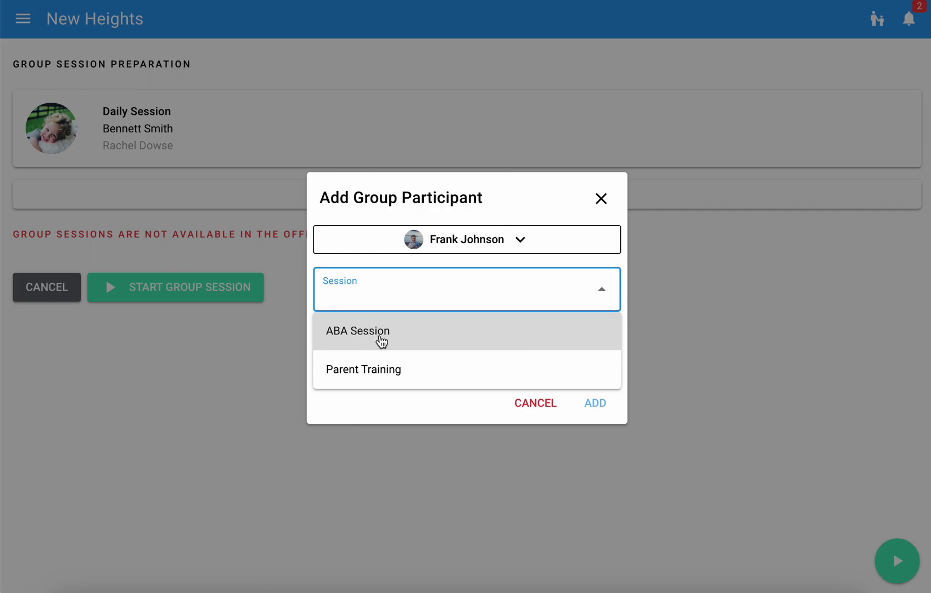
left_click(380, 341)
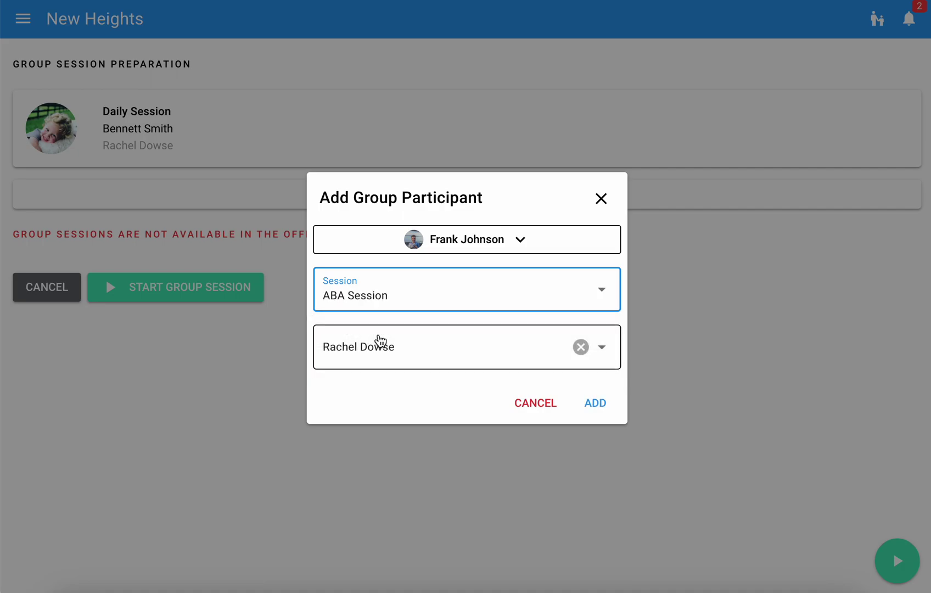
left_click(605, 347)
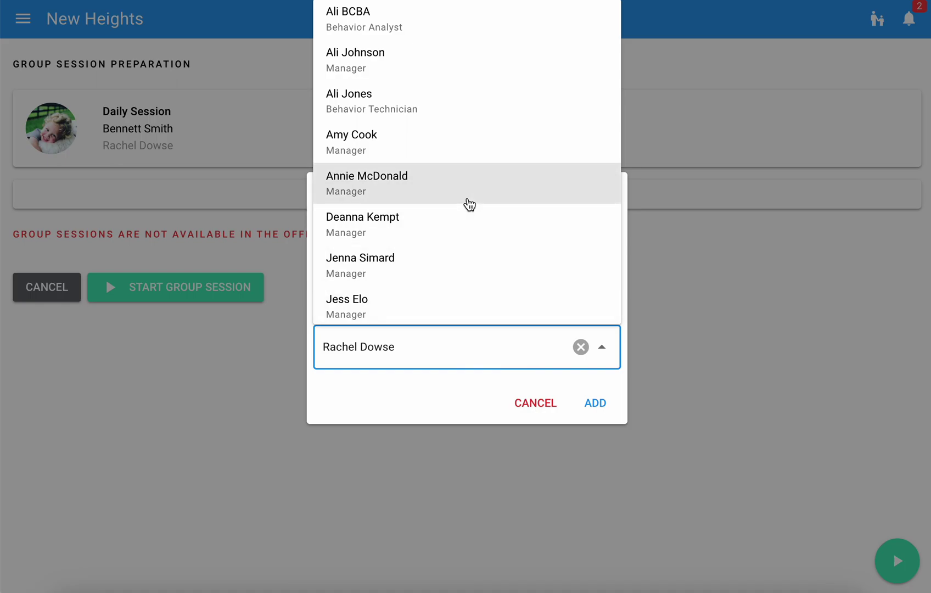
left_click(396, 383)
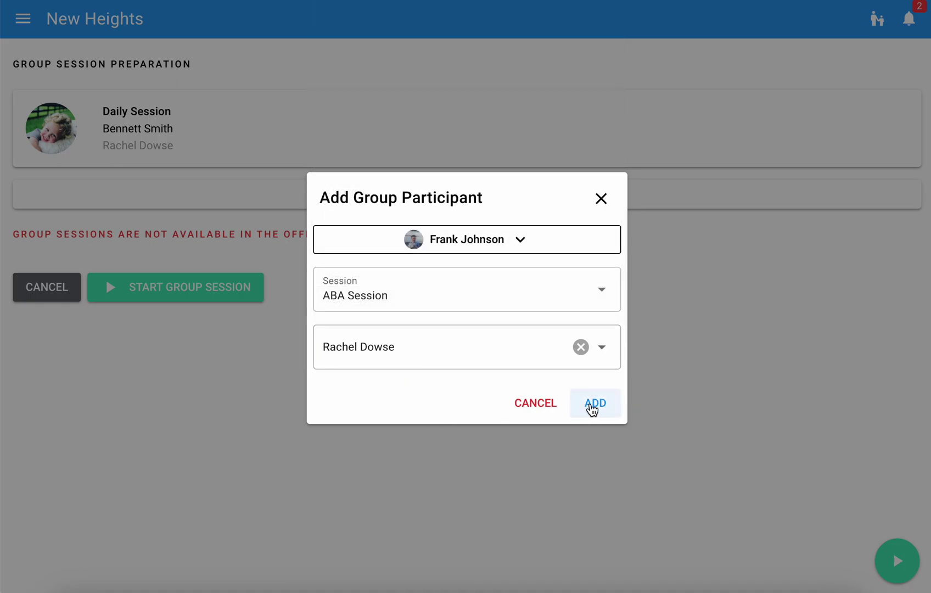
left_click(592, 409)
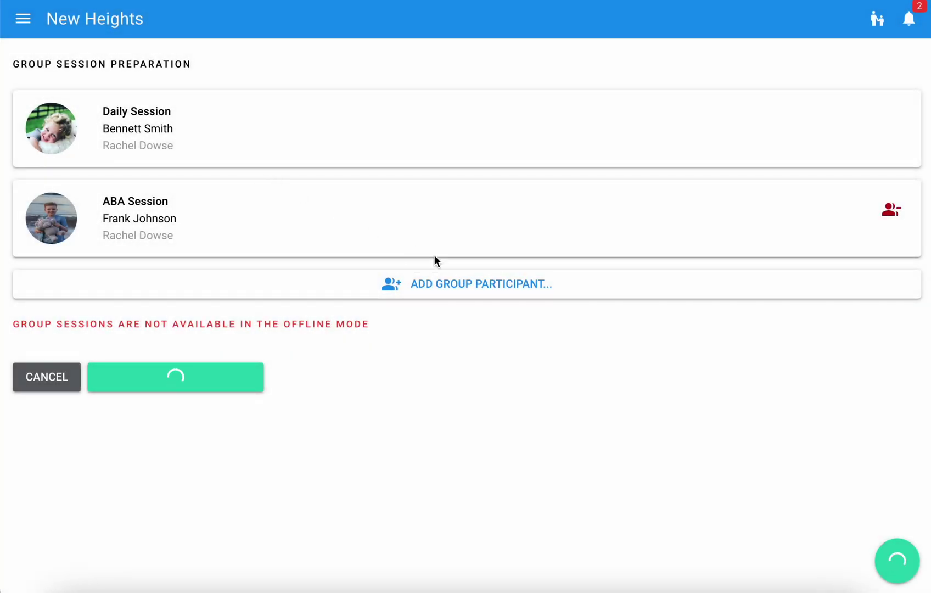
Add client JaJo to the group as another participant with the Daily Session
left_click(439, 284)
left_click(433, 246)
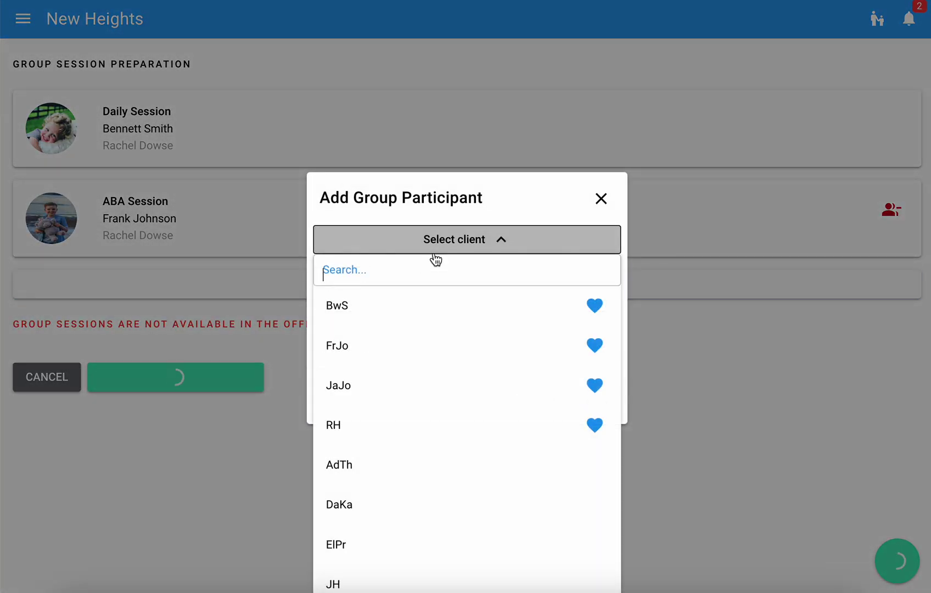
left_click(429, 404)
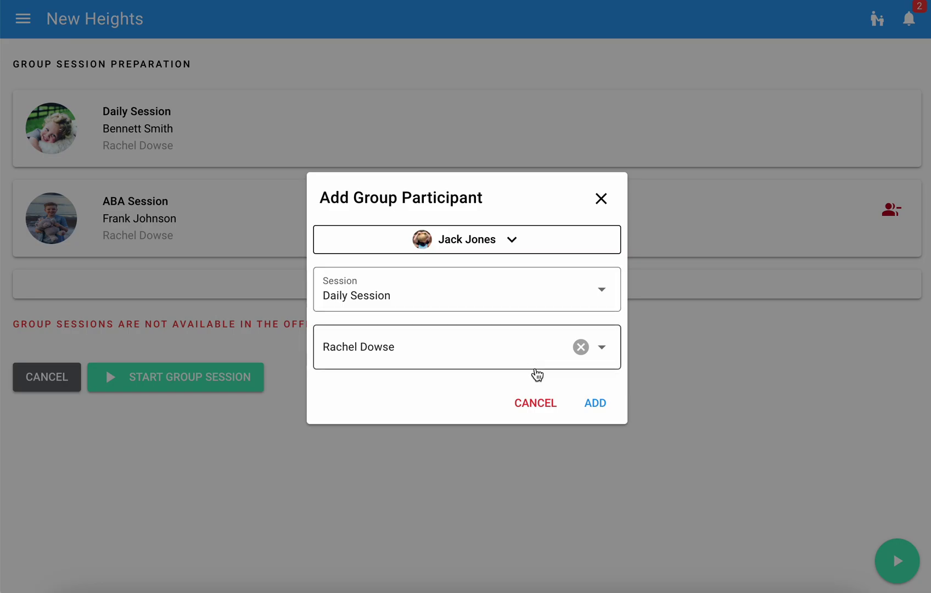
left_click(590, 408)
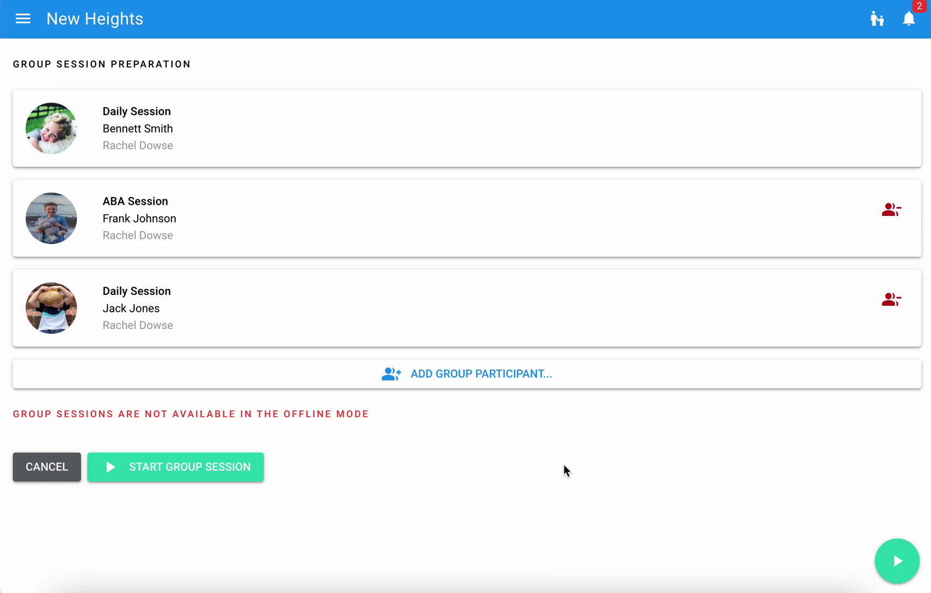
Start the group session and page one program forward and back in BwS's Daily Session
left_click(212, 476)
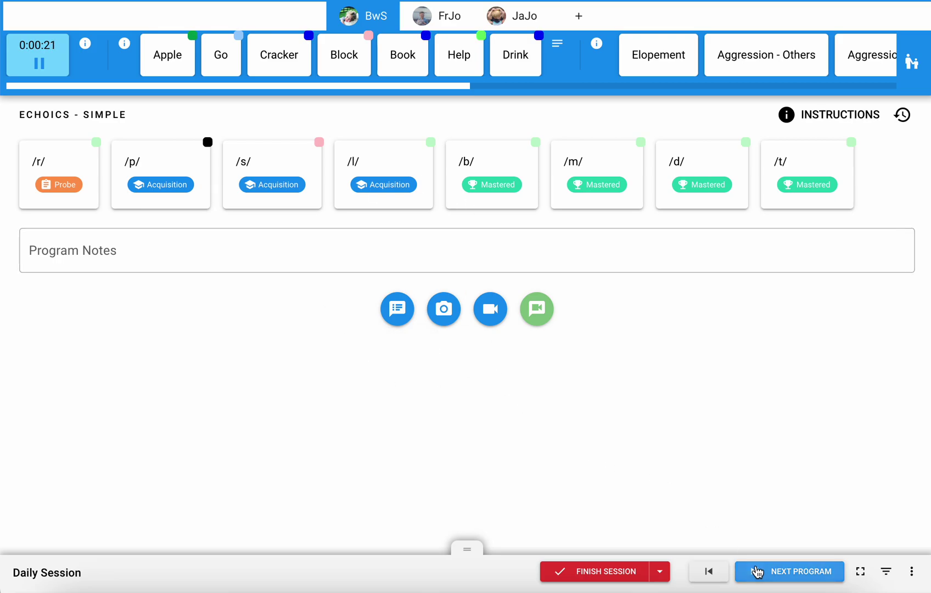
left_click(760, 574)
left_click(716, 572)
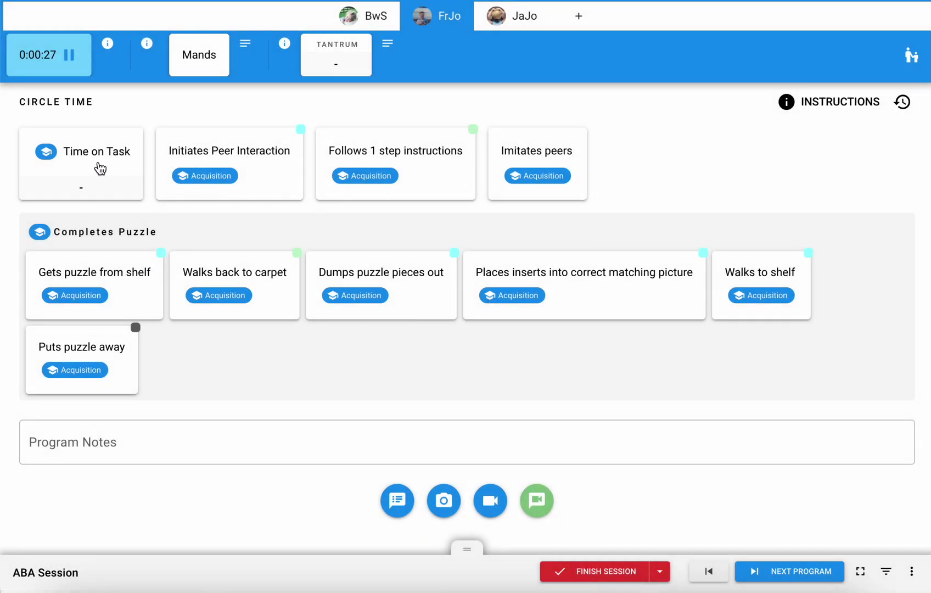
For FrJo's Circle Time, start timing Time on Task, score Initiates Peer Interaction as correct, and record Tantrum duration
left_click(99, 168)
left_click(258, 163)
left_click(367, 147)
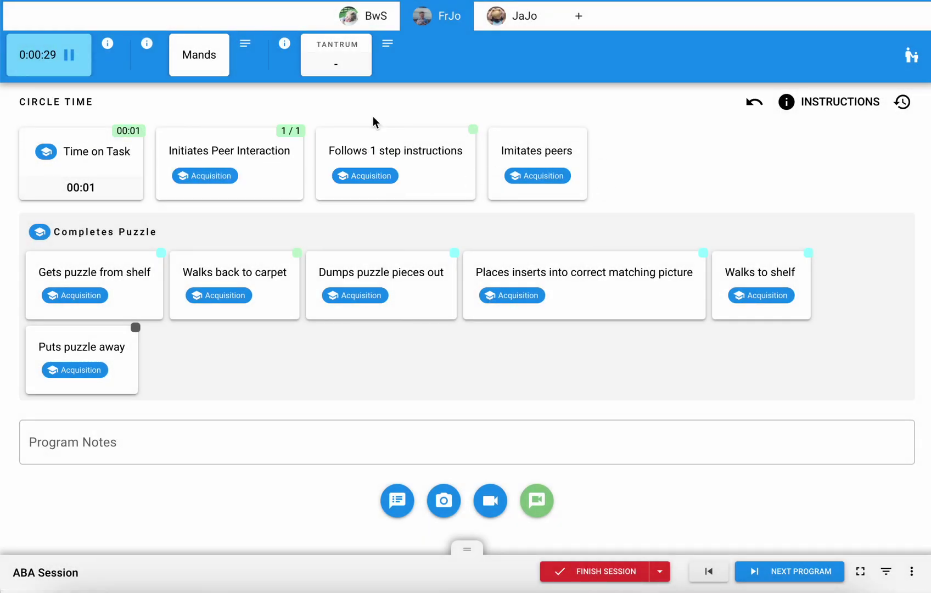
left_click(341, 65)
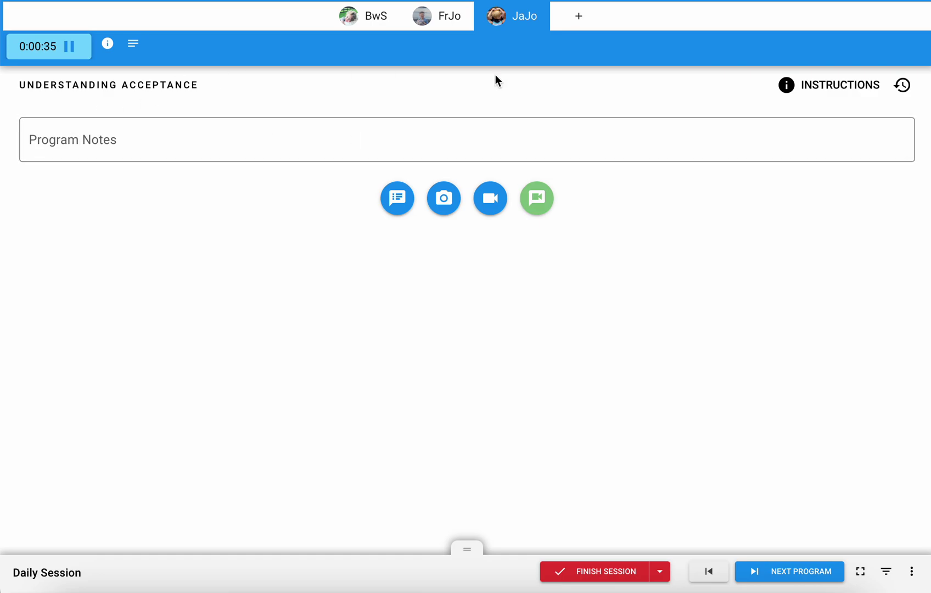
In JaJo's Labeling States program, score Alaska as incorrect and Arizona and Arkansas as correct
left_click(769, 571)
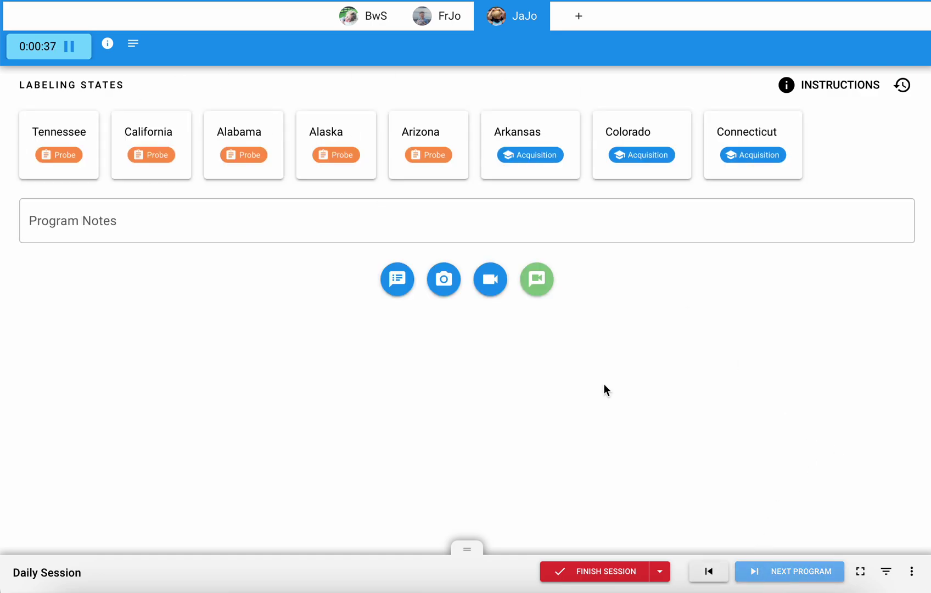
mouse_move(357, 151)
left_click(386, 162)
mouse_move(417, 150)
left_click(491, 130)
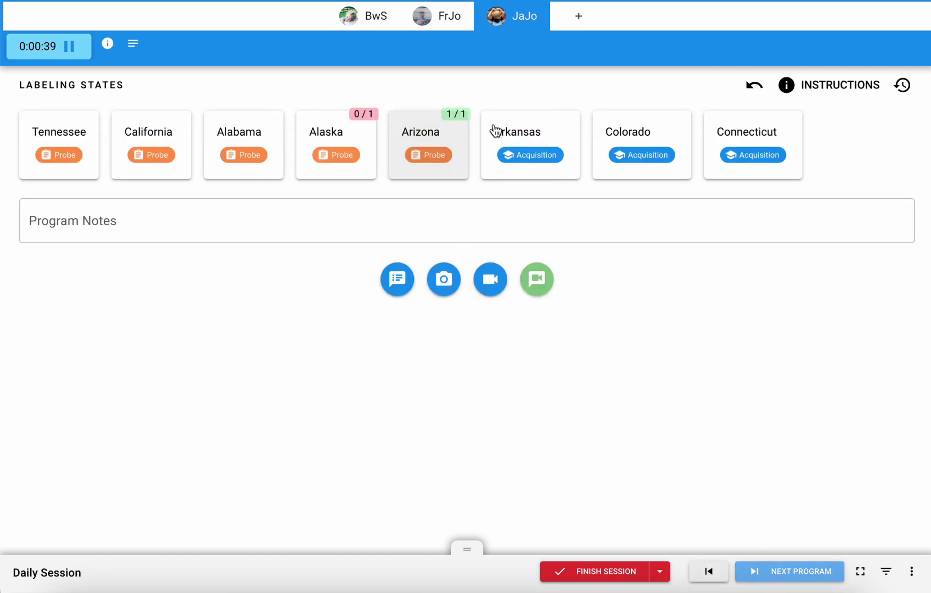
mouse_move(510, 133)
left_click(650, 131)
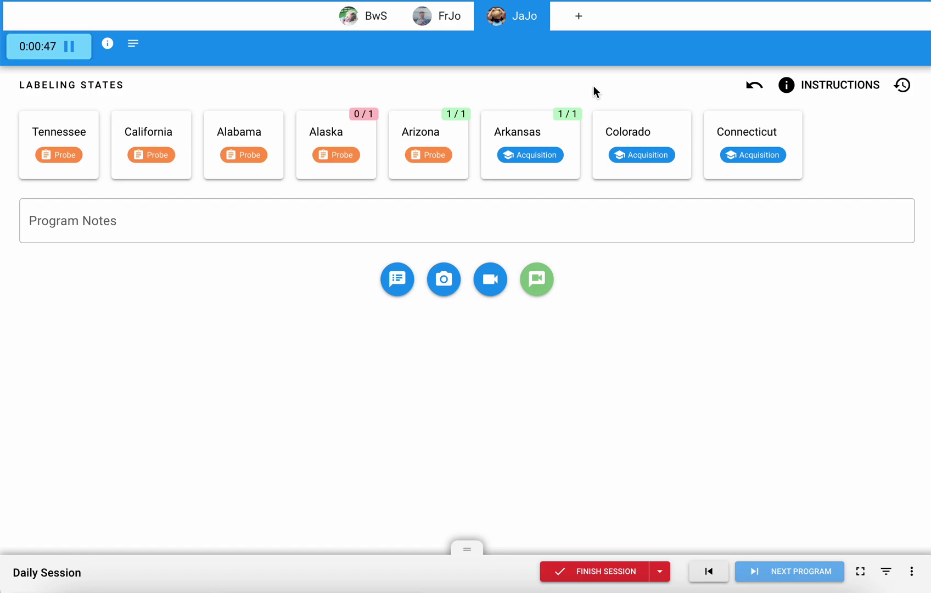
Add client RH to the running group session with the In-home Direct Supervision session
left_click(585, 21)
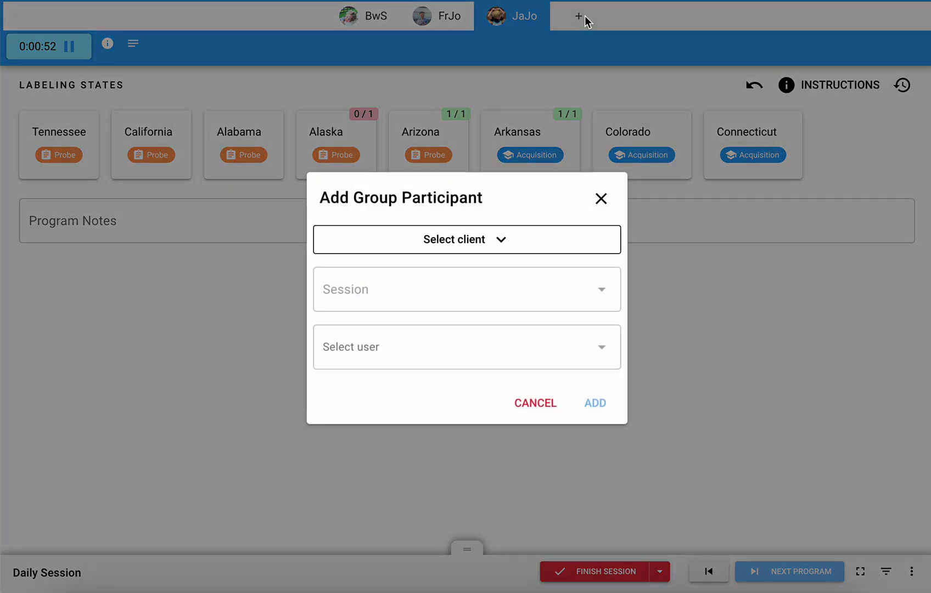
left_click(468, 247)
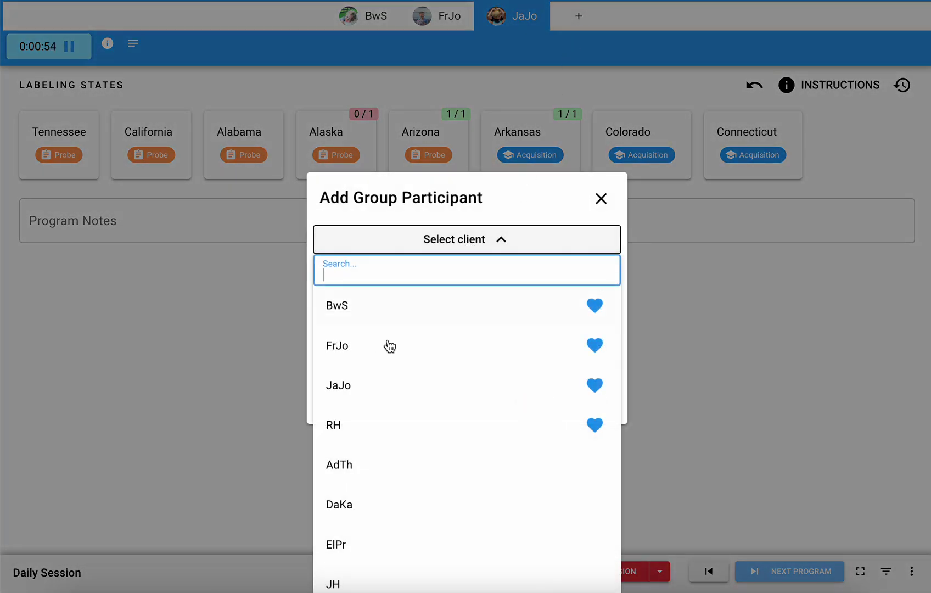
left_click(385, 435)
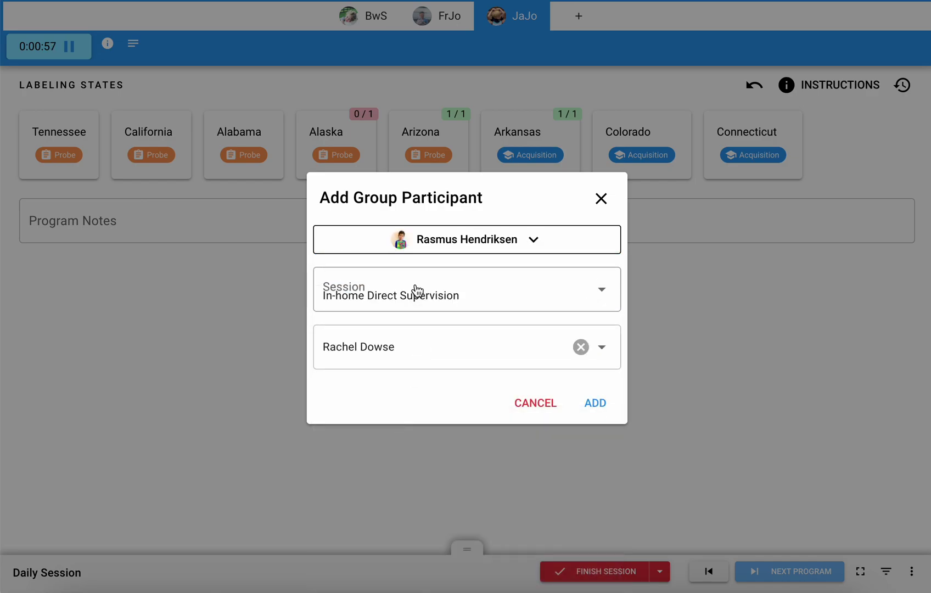
left_click(536, 302)
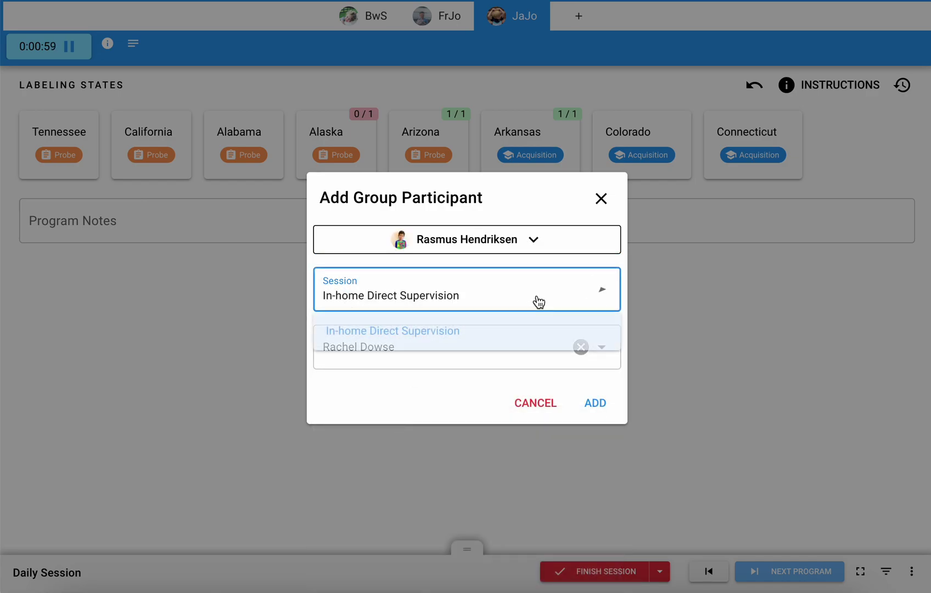
left_click(522, 339)
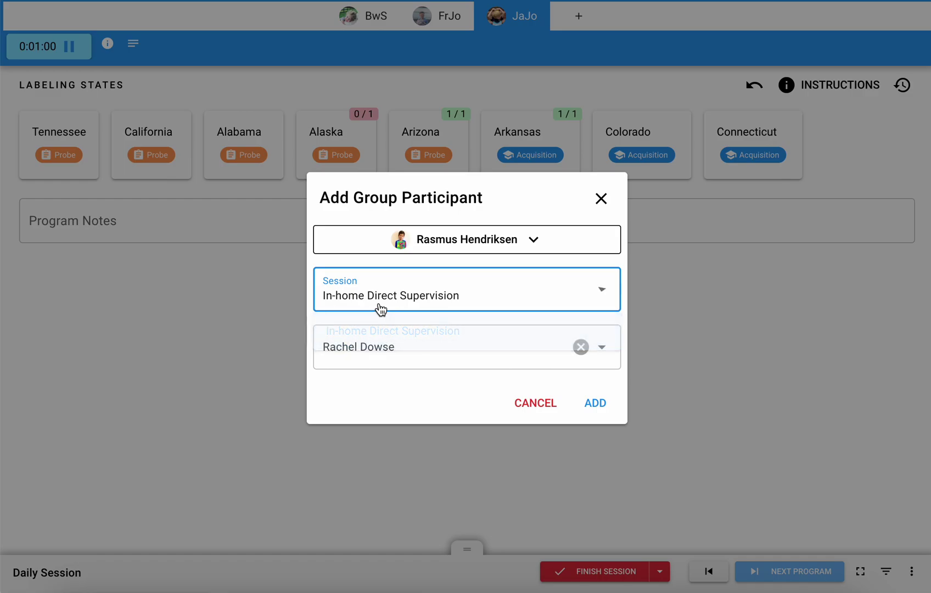
left_click(601, 406)
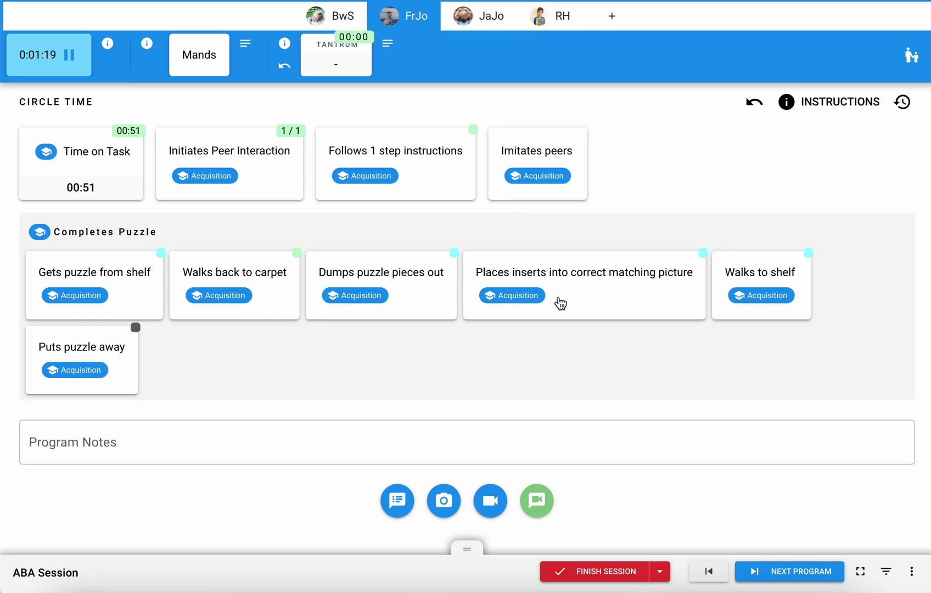
Stop FrJo's Time on Task timer and finish only FrJo's session, excluding BwS, JaJo and RH
left_click(88, 162)
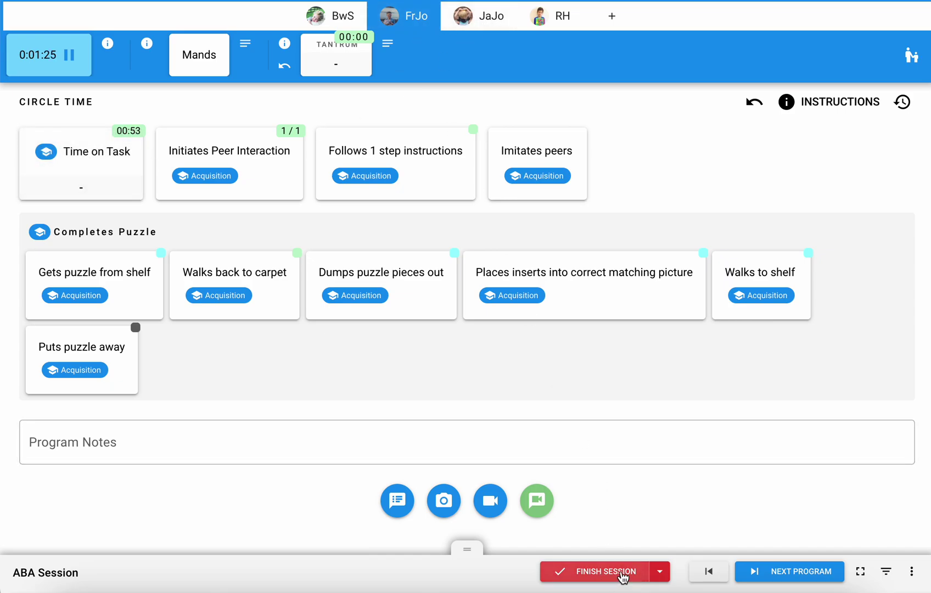
left_click(623, 575)
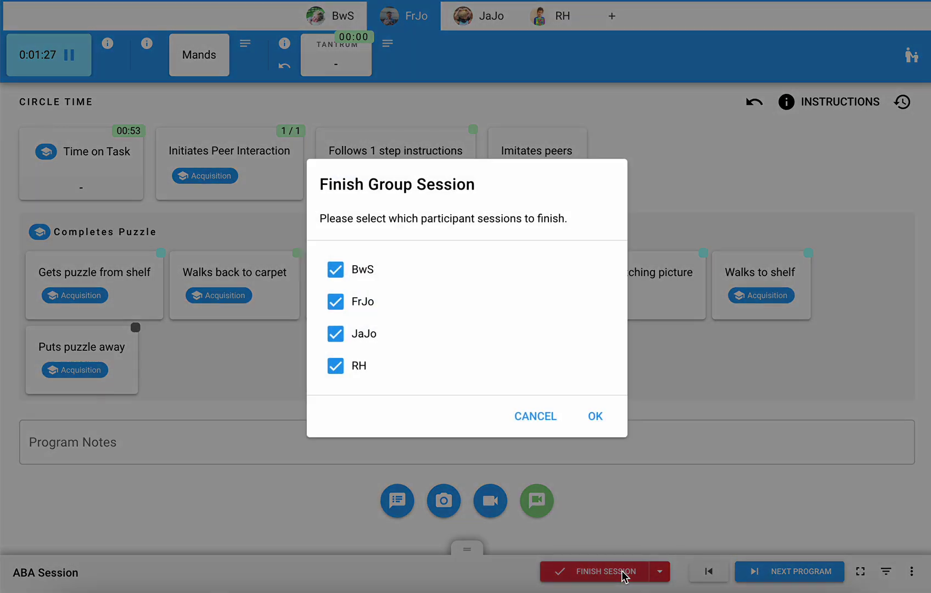
left_click(335, 334)
left_click(336, 366)
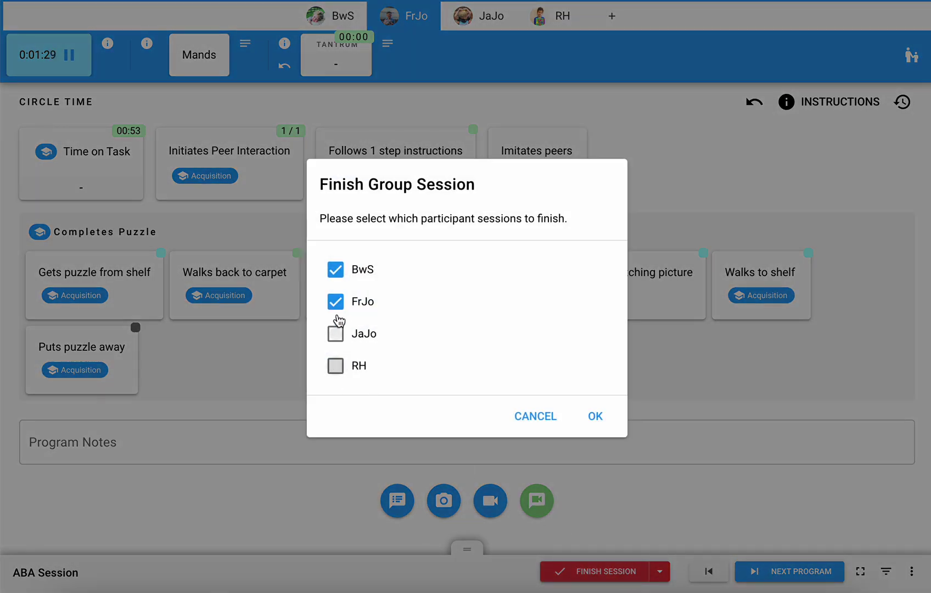
left_click(335, 269)
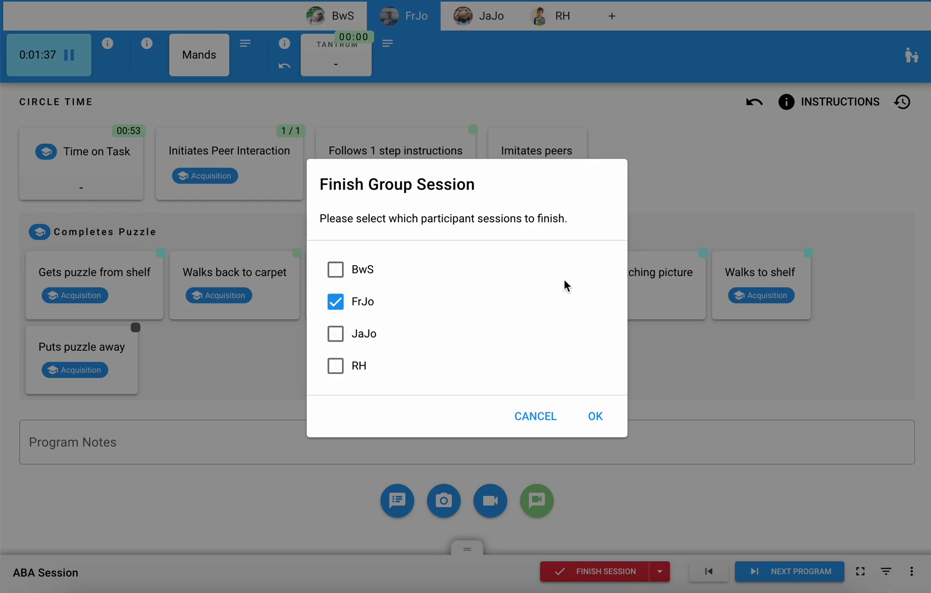
left_click(595, 417)
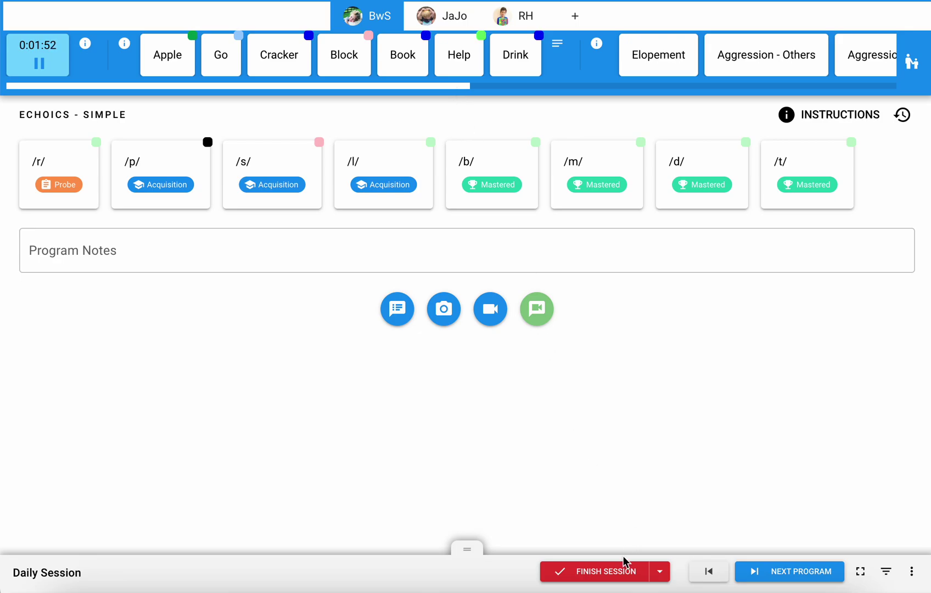
Finish the remaining group sessions for BwS, JaJo and RH together
left_click(613, 571)
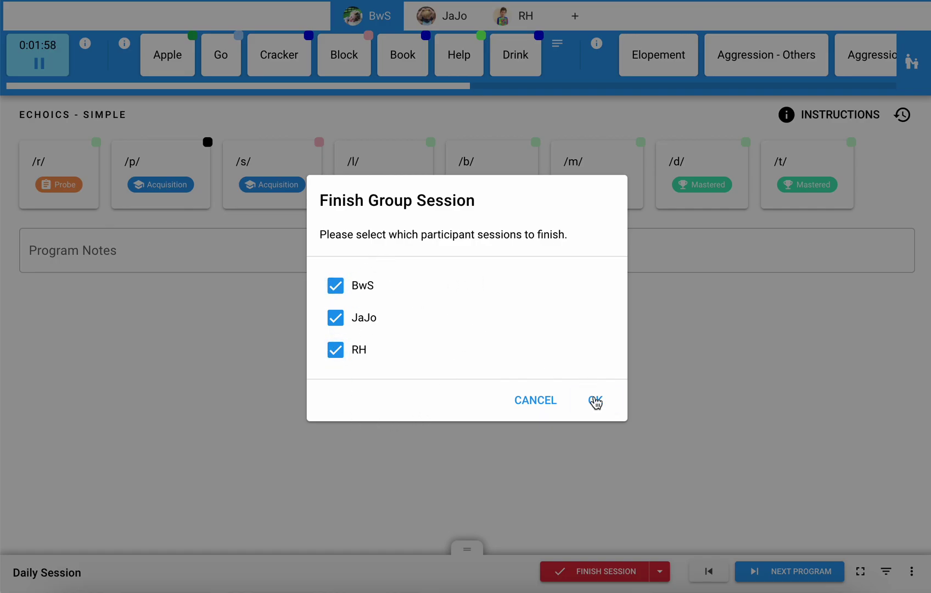
left_click(599, 404)
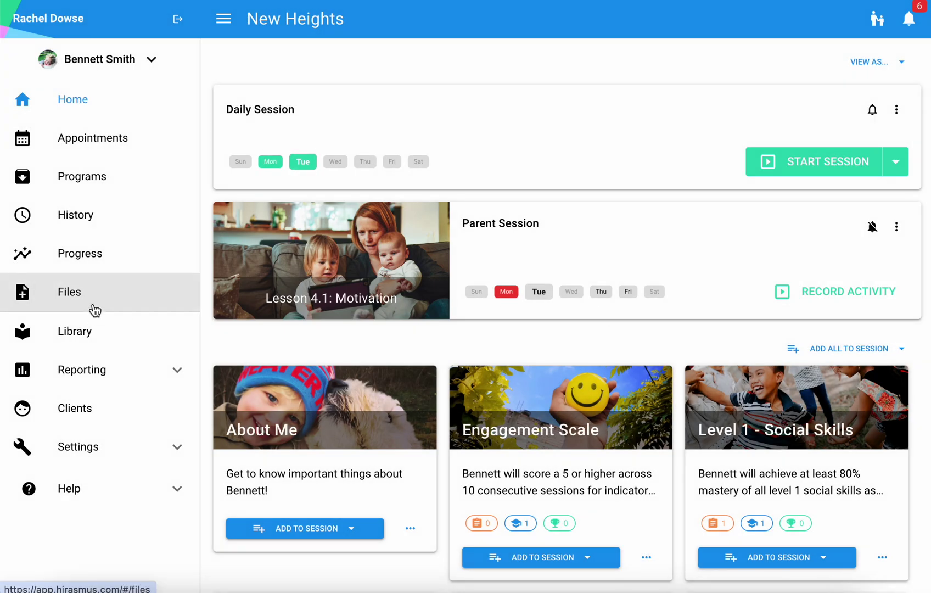
Open the 5/7/2024, 09:52 AM Daily Session from the client's activity history to examine its details
left_click(88, 224)
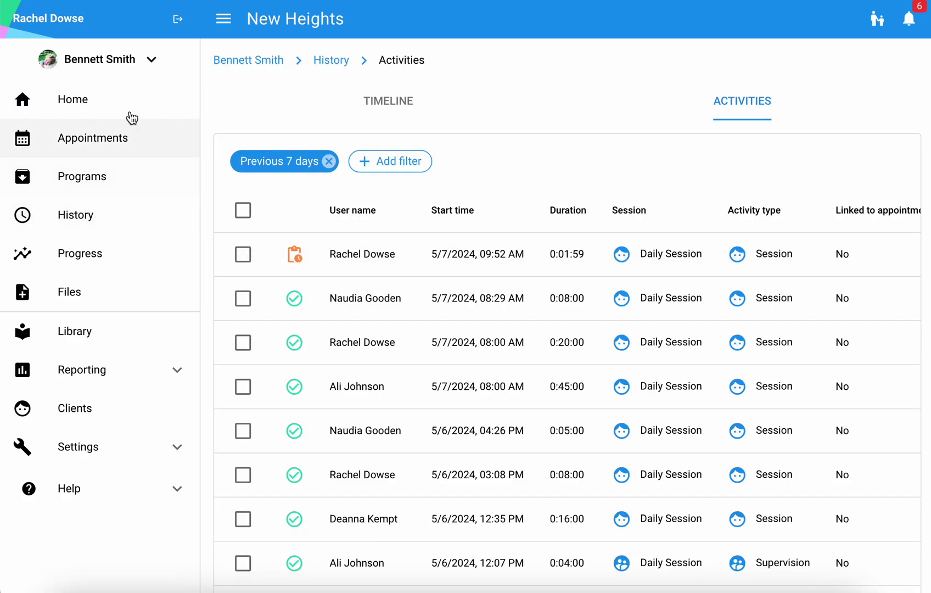
left_click(385, 270)
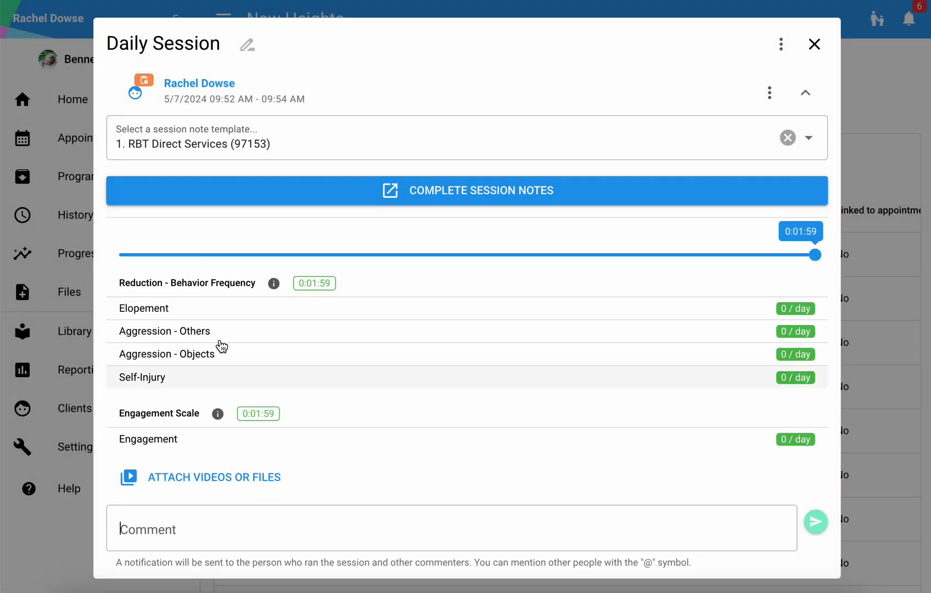